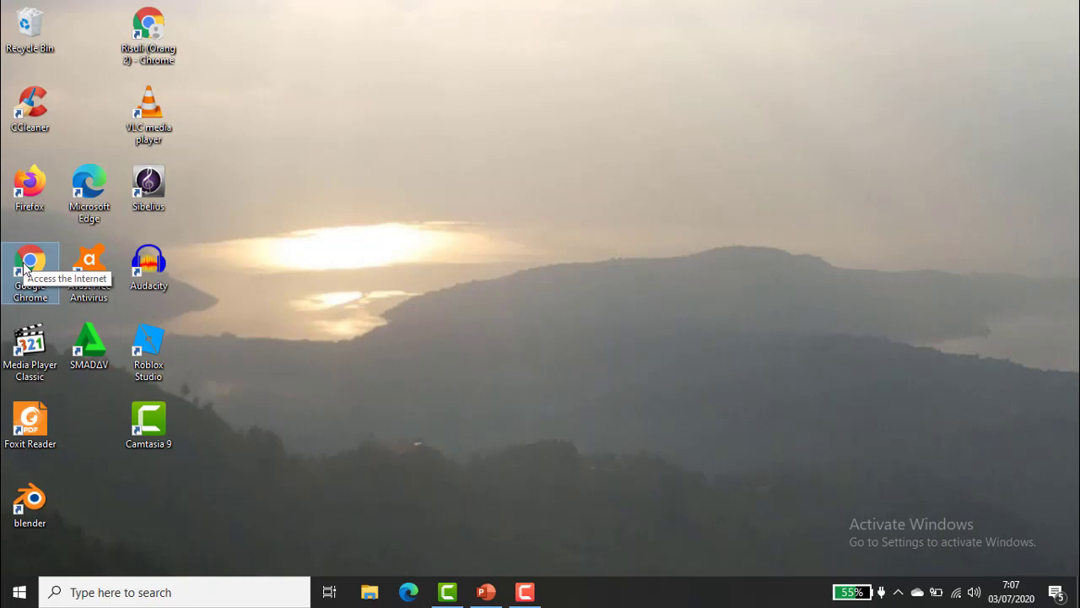
Launch Chrome, load the Google homepage and go to the Google account sign-in page.
{"action": "double_click", "coordinate": [25, 267]}
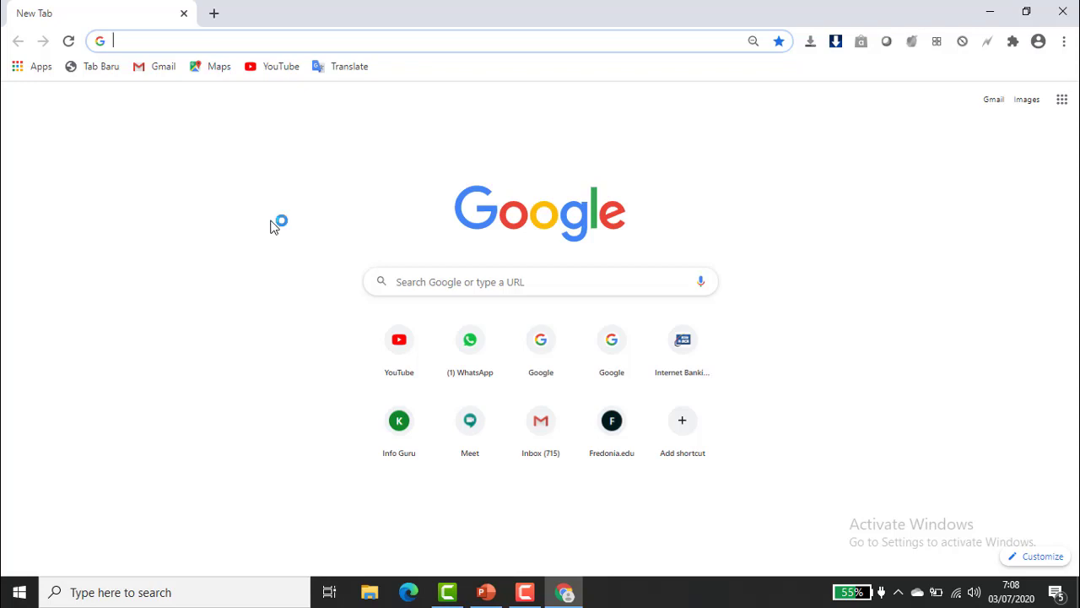
{"action": "left_click", "coordinate": [422, 32]}
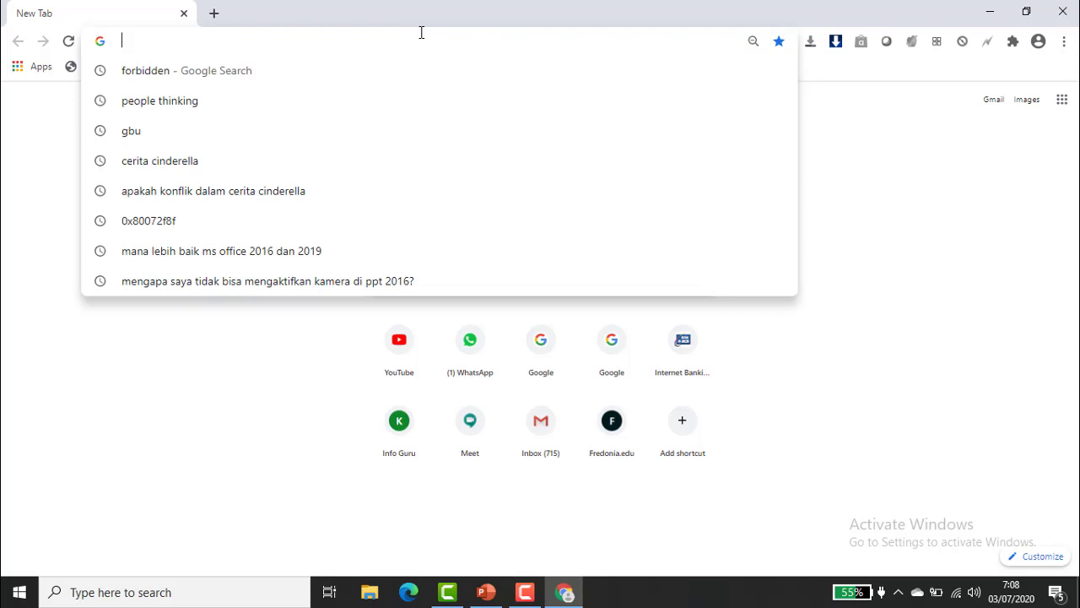
{"action": "type", "text": "GOOGLE.com/webhp?authuser=4"}
{"action": "key", "text": "Return"}
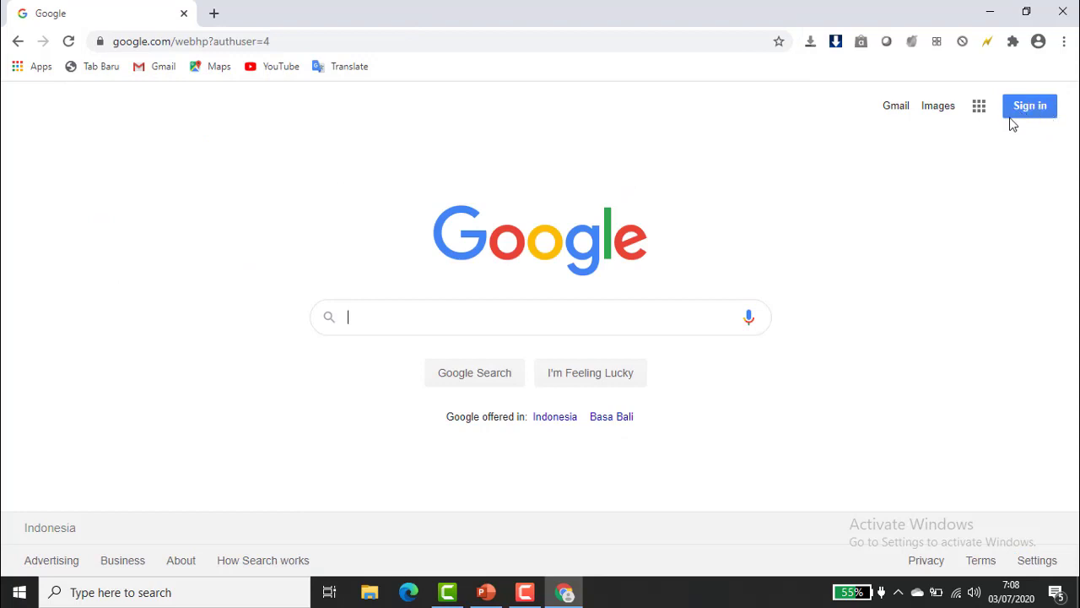
{"action": "left_click", "coordinate": [1012, 106]}
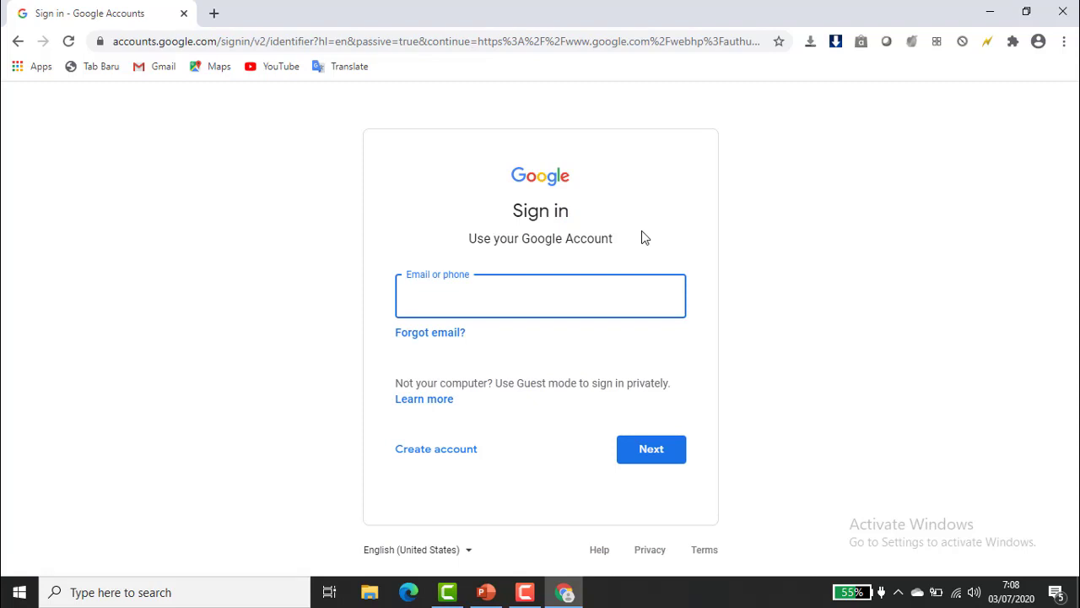
Start a personal Google account and enter the user's first and last name.
{"action": "left_click", "coordinate": [423, 456]}
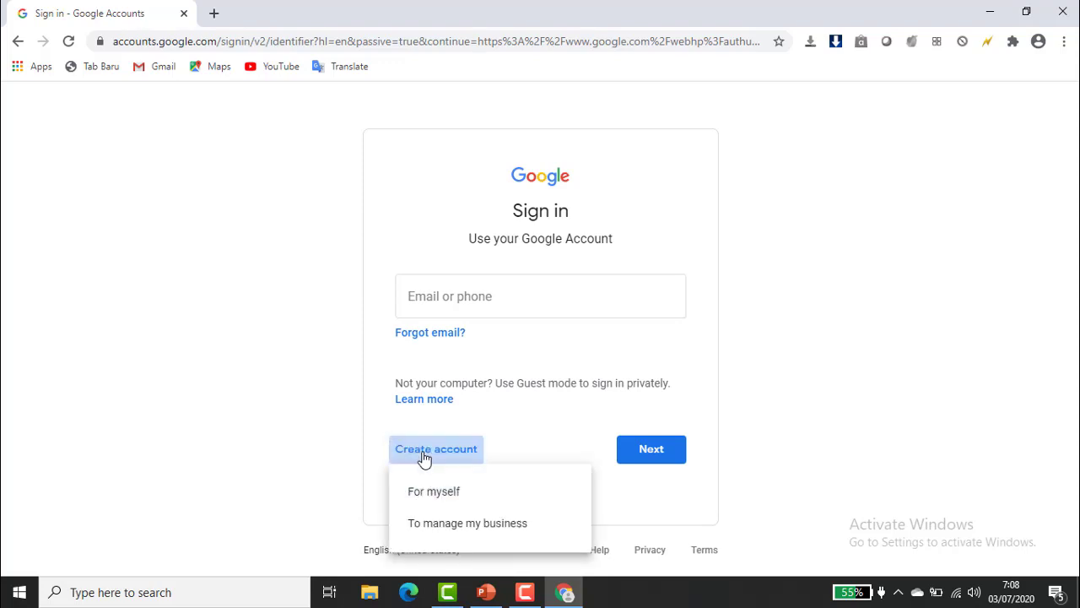
{"action": "left_click", "coordinate": [424, 496]}
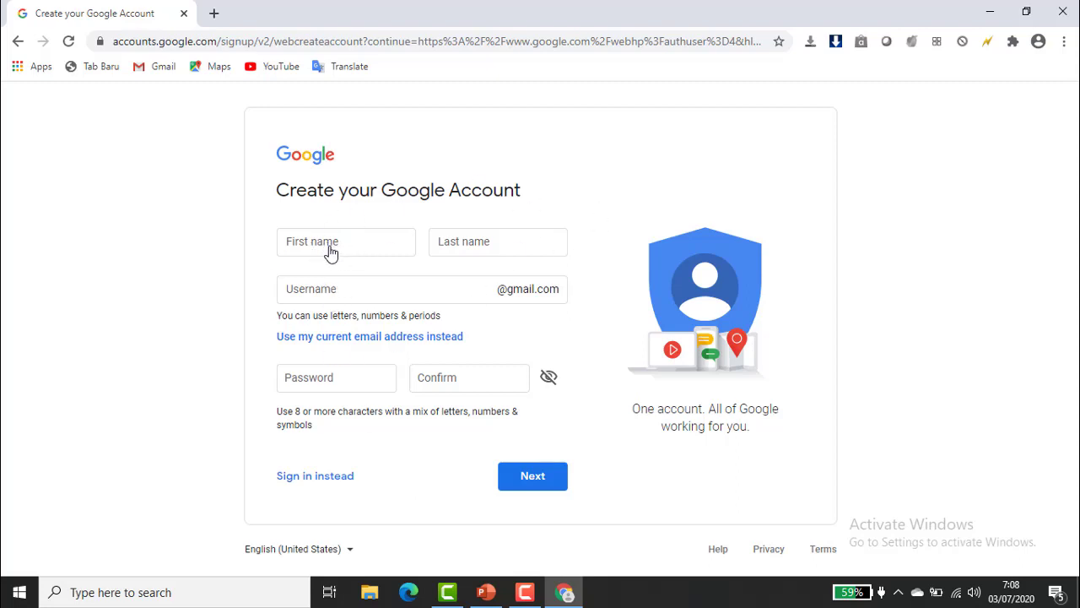
{"action": "left_click", "coordinate": [307, 251]}
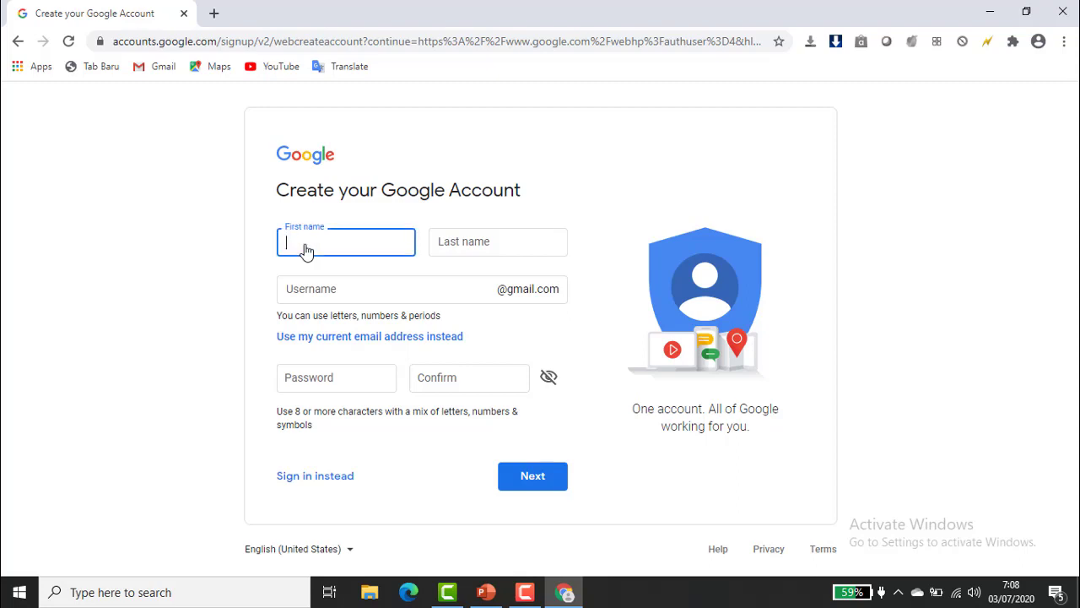
{"action": "key", "text": "Caps_Lock"}
{"action": "left_click", "coordinate": [472, 243]}
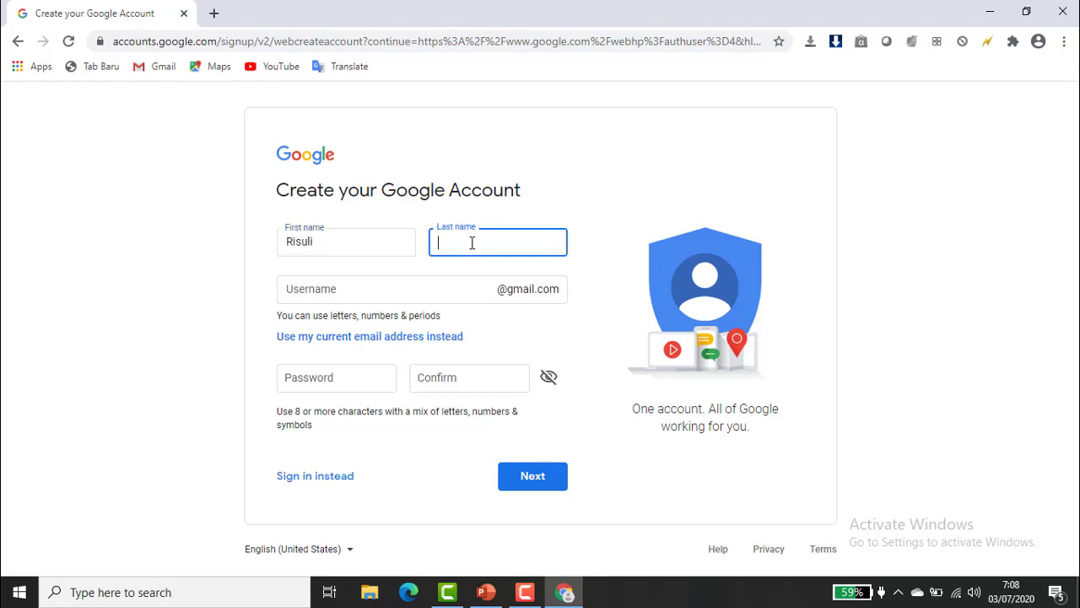
Choose the suggested available Gmail username without numbers.
{"action": "left_click", "coordinate": [365, 289]}
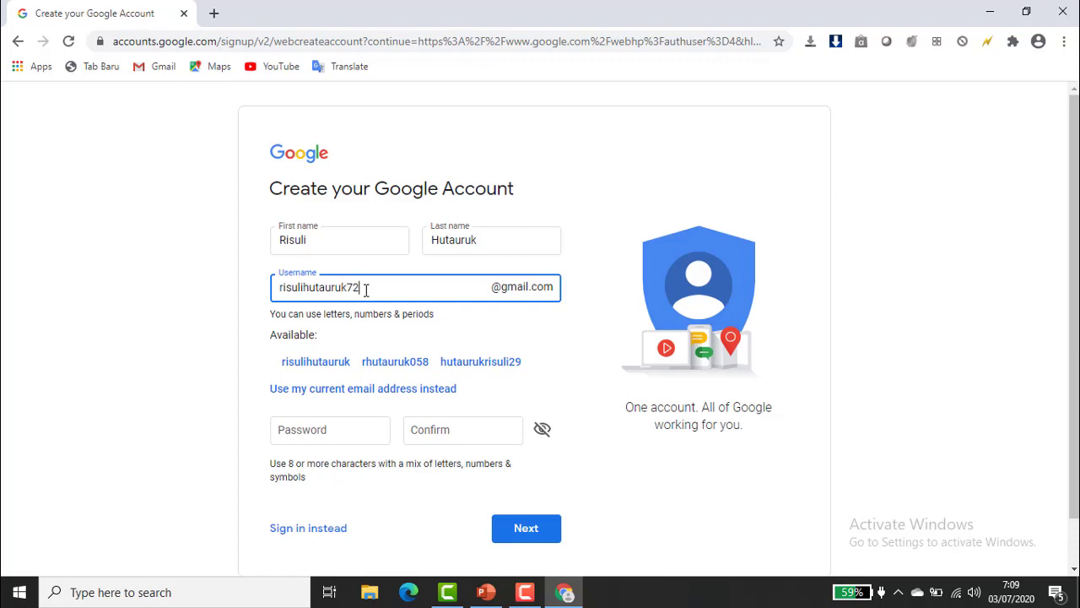
{"action": "key", "text": "BackSpace"}
{"action": "key", "text": "BackSpace"}
{"action": "left_click", "coordinate": [314, 369]}
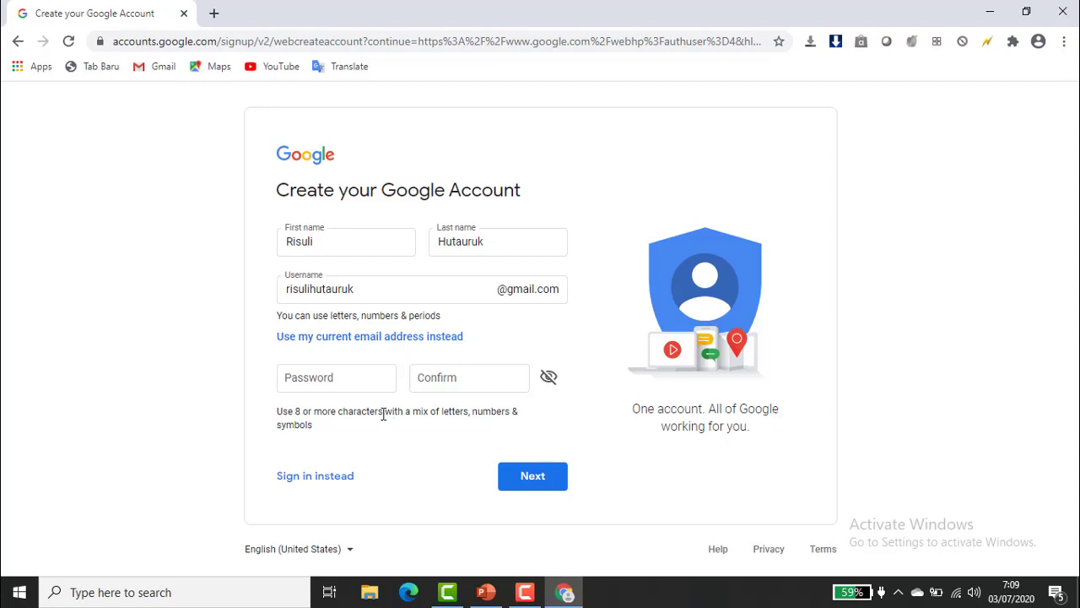
Enter the account password and its confirmation, then submit the form.
{"action": "left_click", "coordinate": [340, 379]}
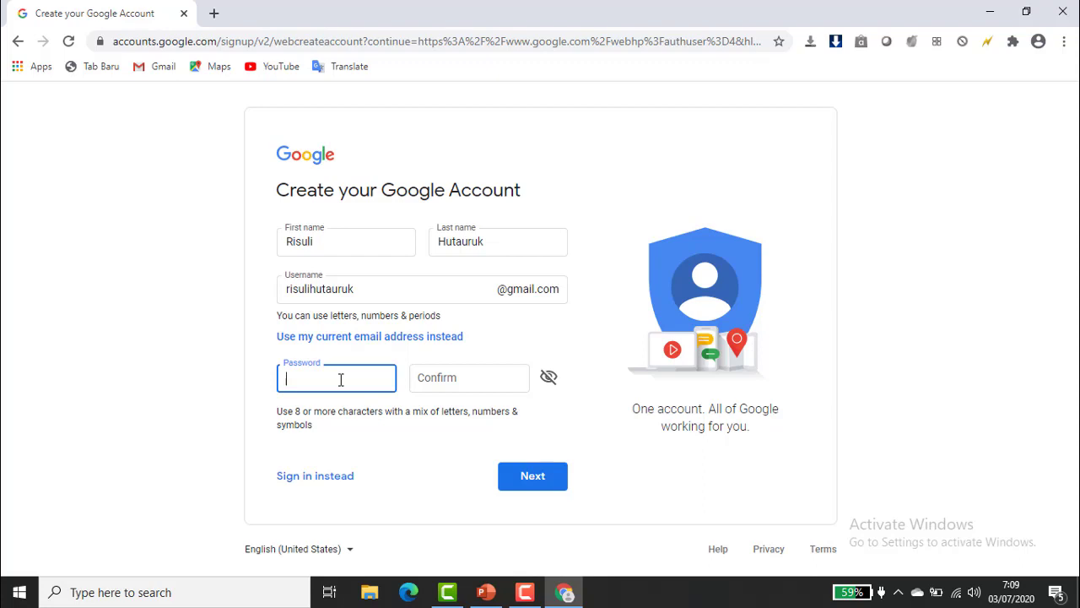
{"action": "type", "text": "**********"}
{"action": "left_click", "coordinate": [451, 378]}
{"action": "type", "text": "********"}
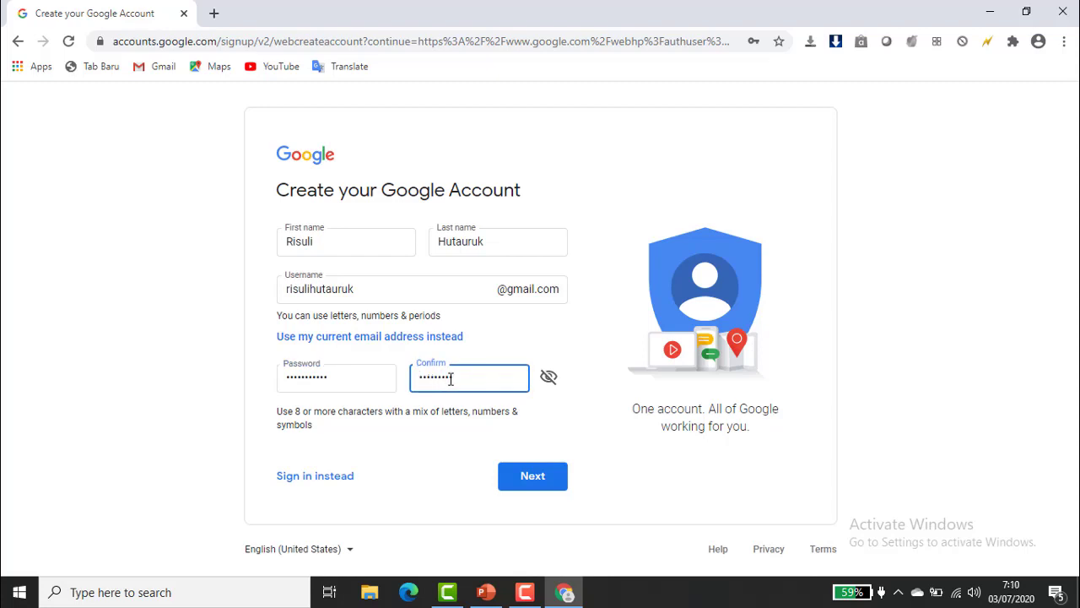
{"action": "type", "text": "**"}
{"action": "left_click", "coordinate": [530, 479]}
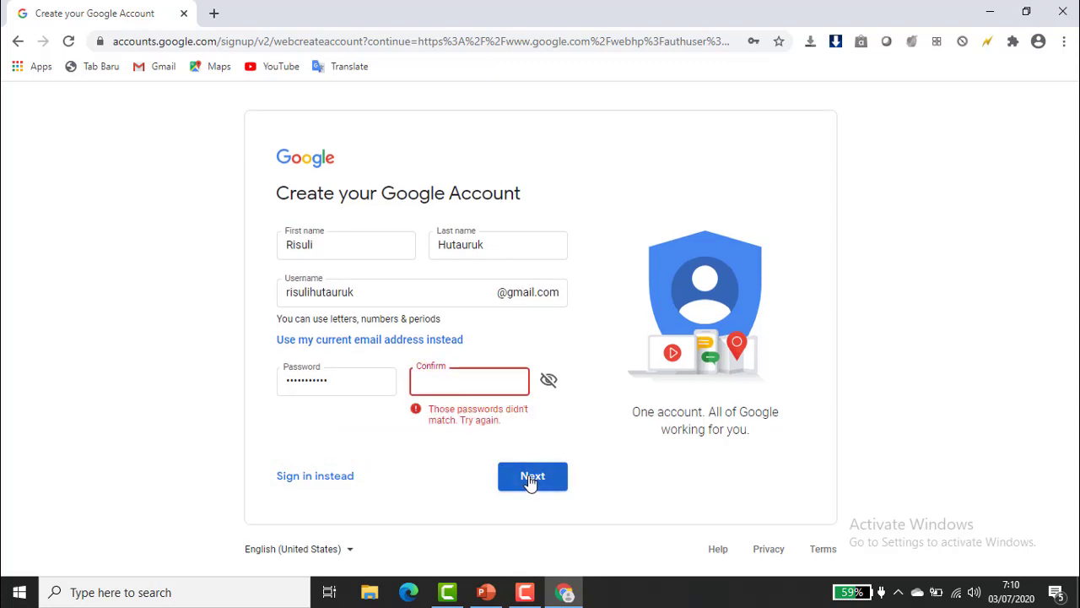
Retype both password fields to fix the mismatch and submit again.
{"action": "left_click", "coordinate": [356, 379]}
{"action": "key", "text": "BackSpace"}
{"action": "key", "text": "BackSpace"}
{"action": "key", "text": "BackSpace"}
{"action": "key", "text": "BackSpace"}
{"action": "key", "text": "BackSpace"}
{"action": "key", "text": "BackSpace"}
{"action": "key", "text": "BackSpace"}
{"action": "key", "text": "BackSpace"}
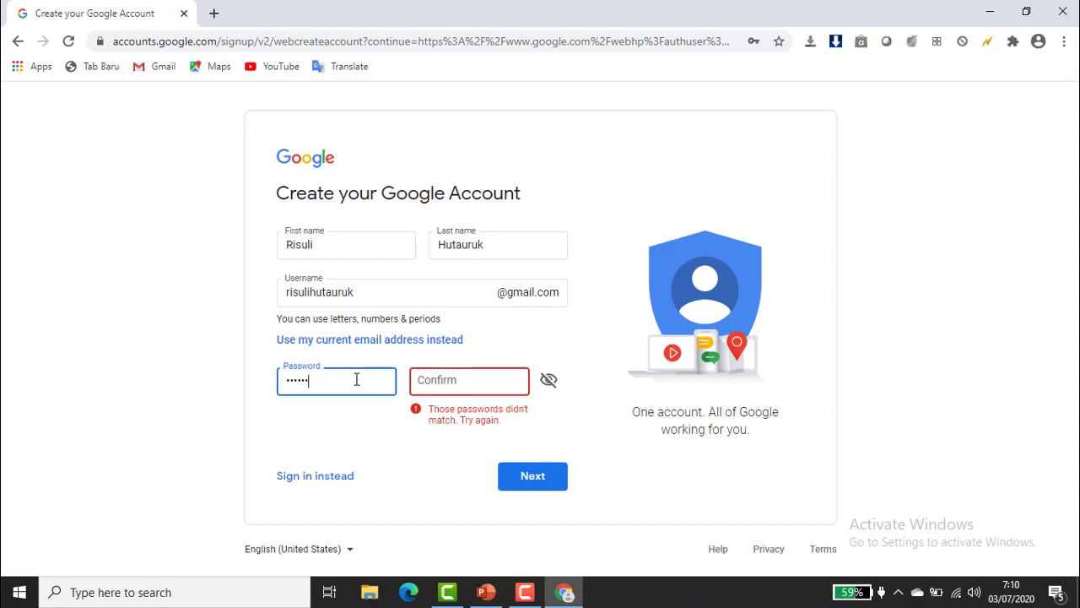
{"action": "key", "text": "BackSpace"}
{"action": "key", "text": "BackSpace"}
{"action": "key", "text": "BackSpace"}
{"action": "type", "text": "*********"}
{"action": "key", "text": "BackSpace"}
{"action": "key", "text": "BackSpace"}
{"action": "key", "text": "BackSpace"}
{"action": "key", "text": "BackSpace"}
{"action": "key", "text": "BackSpace"}
{"action": "key", "text": "BackSpace"}
{"action": "key", "text": "BackSpace"}
{"action": "key", "text": "BackSpace"}
{"action": "key", "text": "BackSpace"}
{"action": "type", "text": "•••••••••"}
{"action": "left_click", "coordinate": [458, 385]}
{"action": "type", "text": "••••••"}
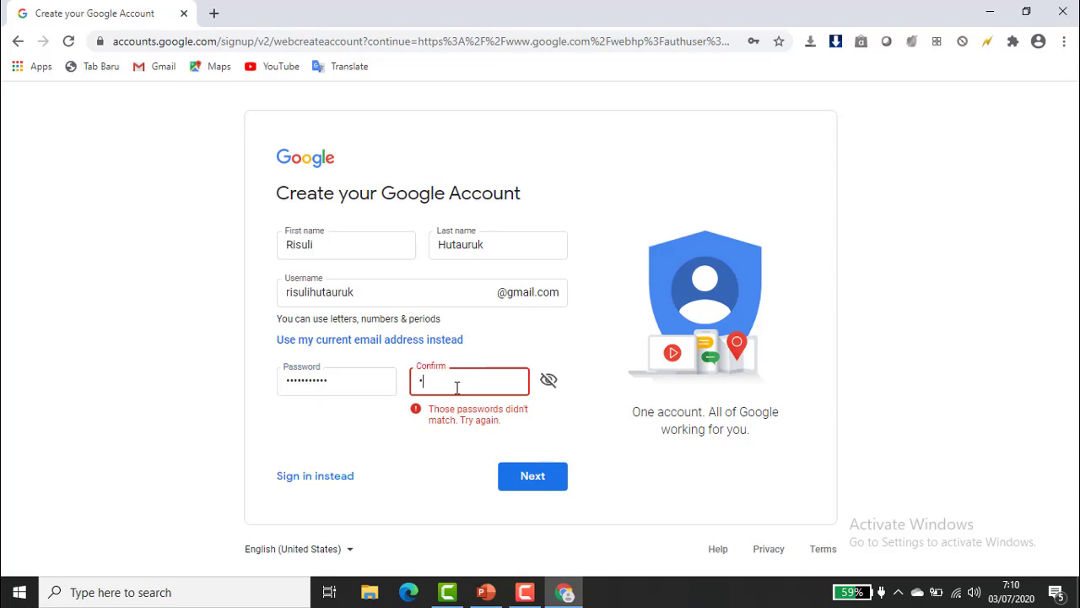
{"action": "type", "text": "•••••"}
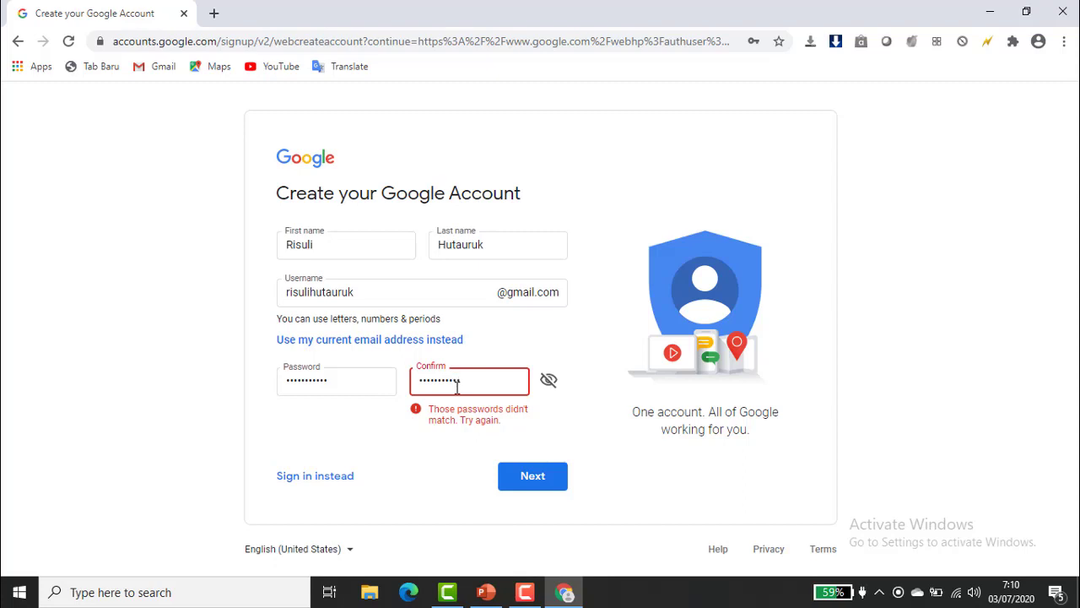
{"action": "left_click", "coordinate": [530, 475]}
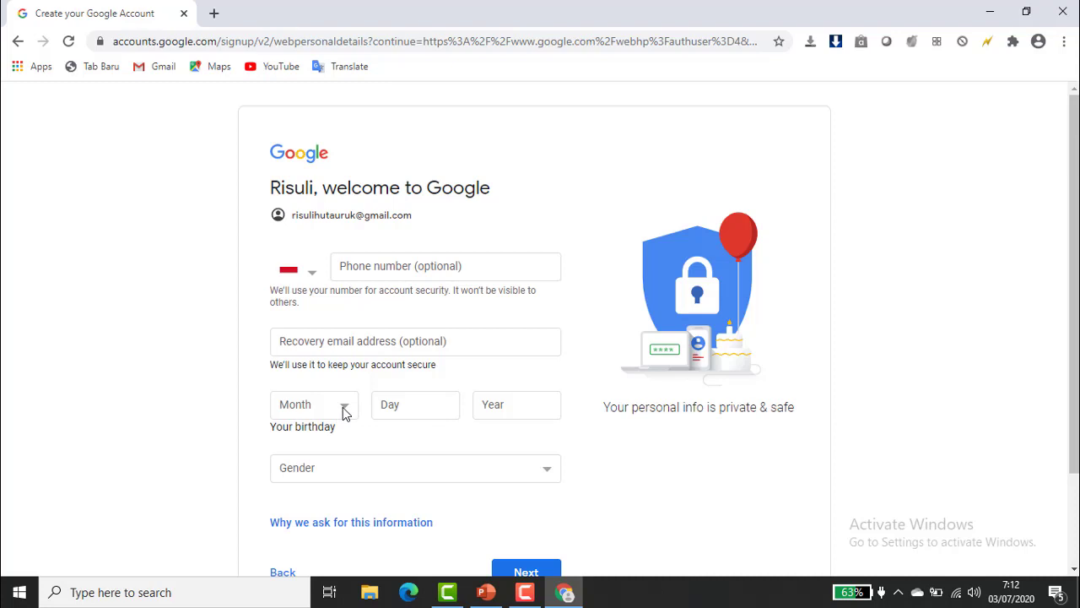
Set Gender to Female, leave the birthday empty, and submit the personal details.
{"action": "left_click", "coordinate": [335, 413]}
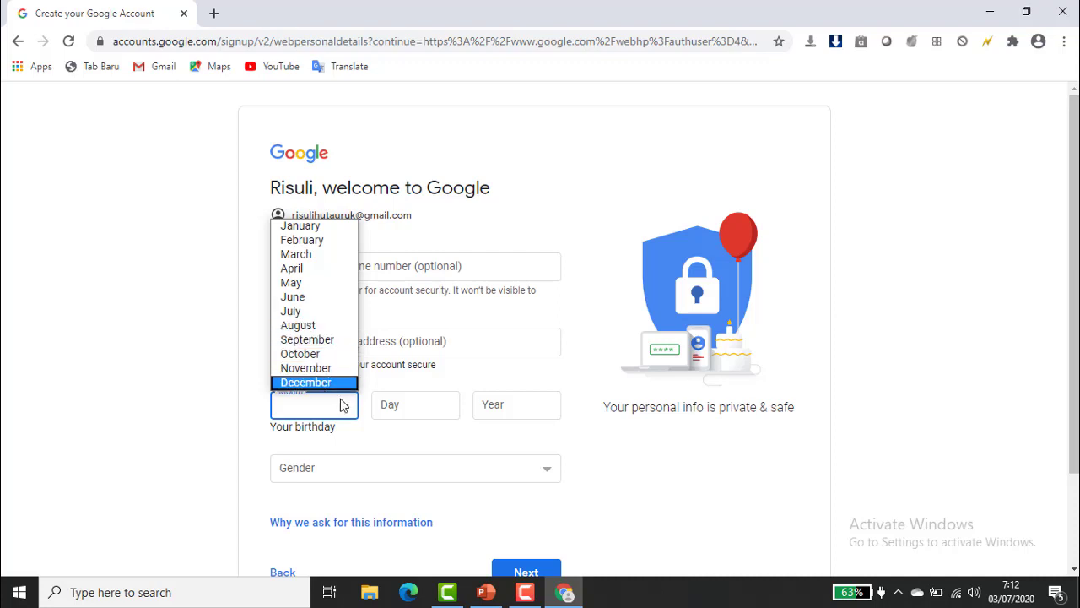
{"action": "left_click", "coordinate": [444, 407]}
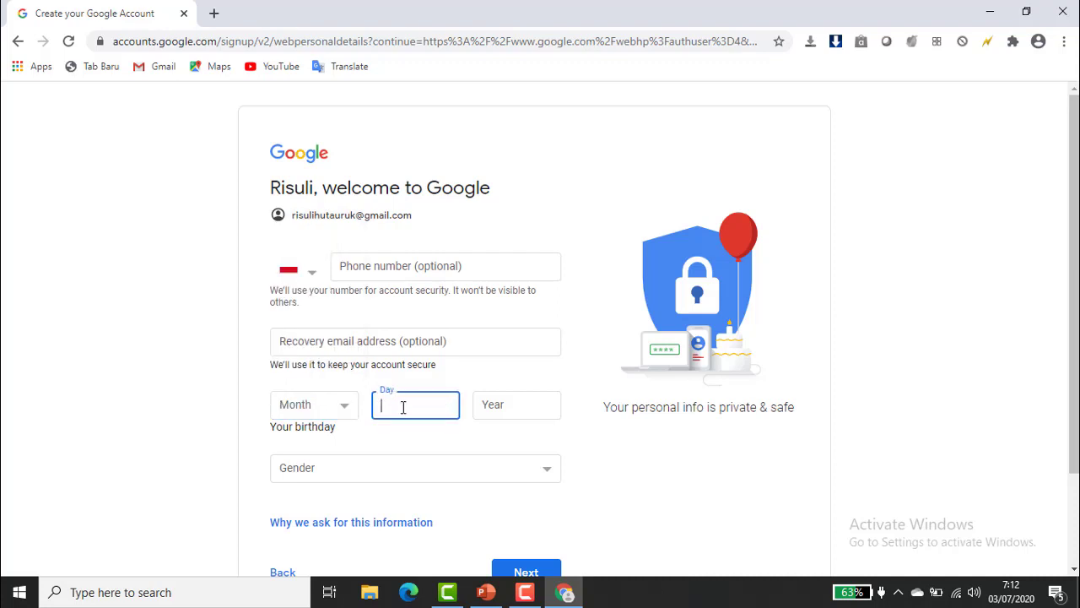
{"action": "left_click", "coordinate": [520, 405]}
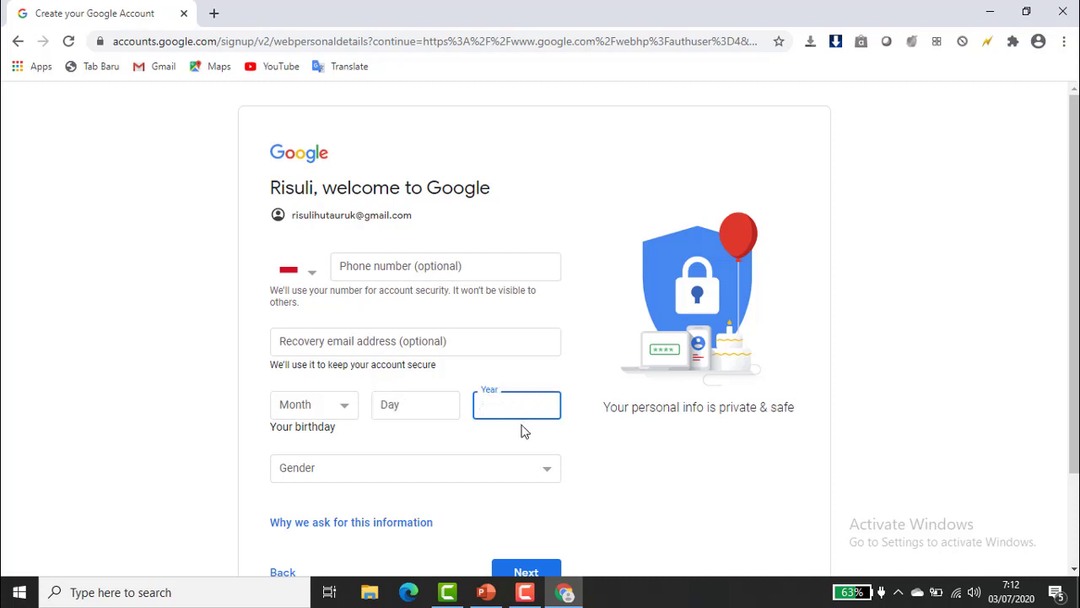
{"action": "left_click", "coordinate": [545, 474]}
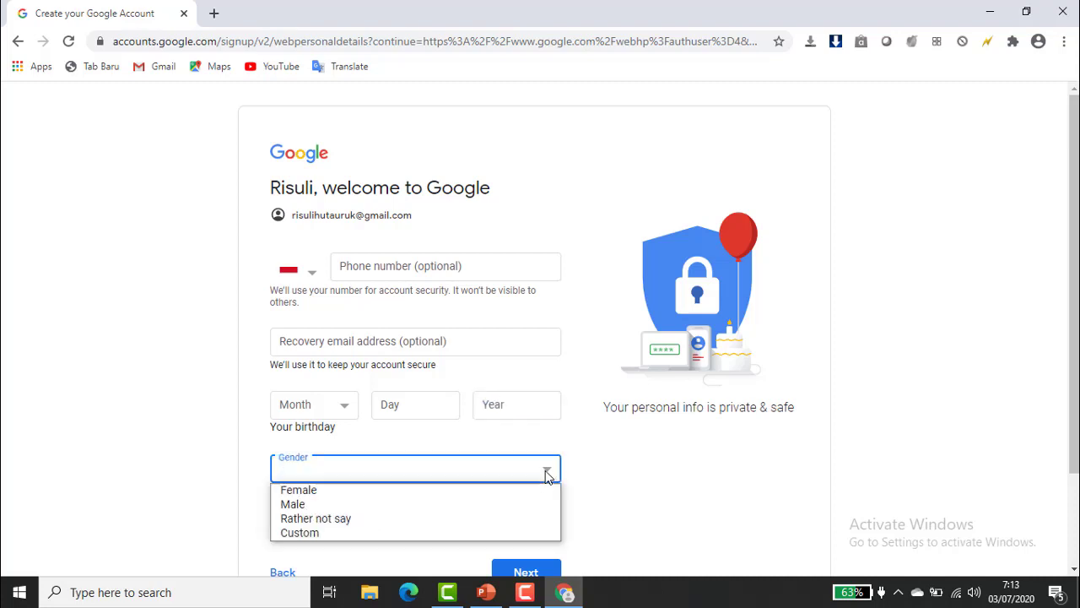
{"action": "left_click", "coordinate": [462, 498]}
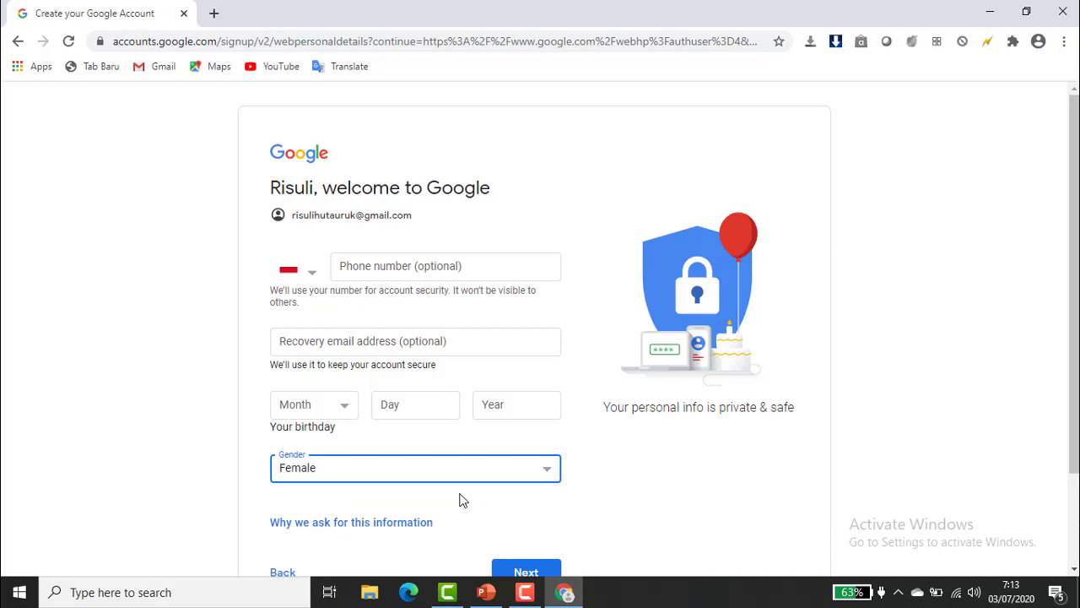
{"action": "scroll", "coordinate": [463, 500], "scroll_direction": "down", "scroll_amount": 1}
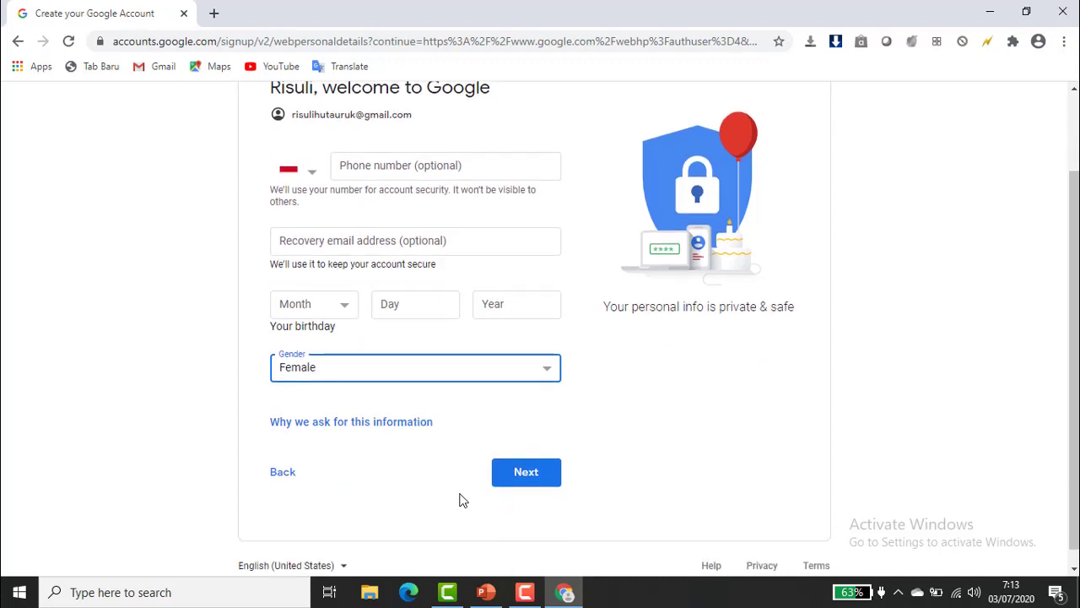
{"action": "left_click", "coordinate": [509, 475]}
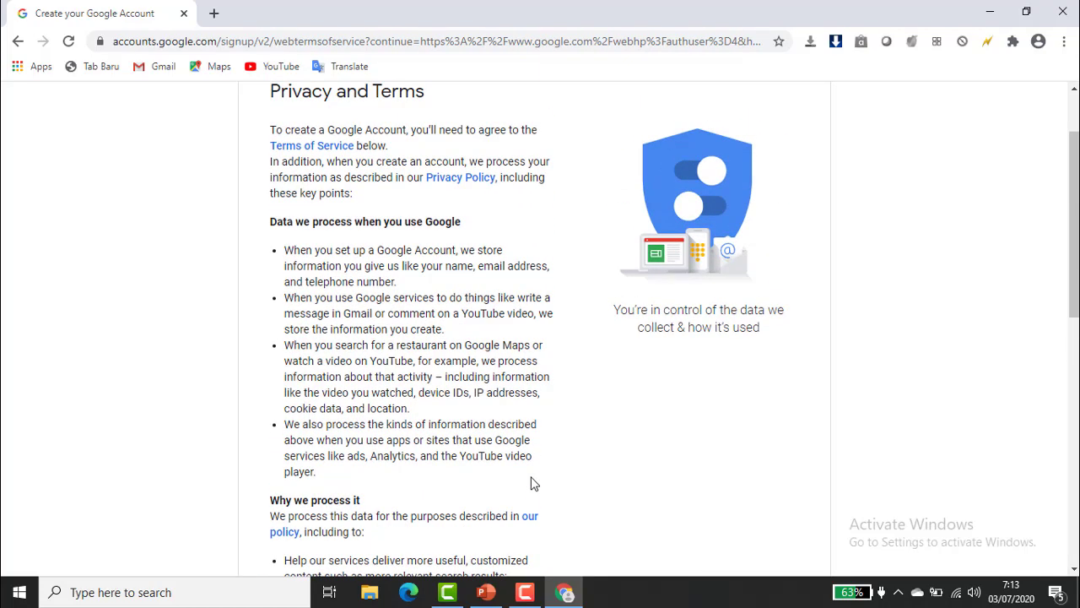
Scroll through the Privacy and Terms page and accept with I agree.
{"action": "scroll", "coordinate": [533, 483], "scroll_direction": "up", "scroll_amount": 1}
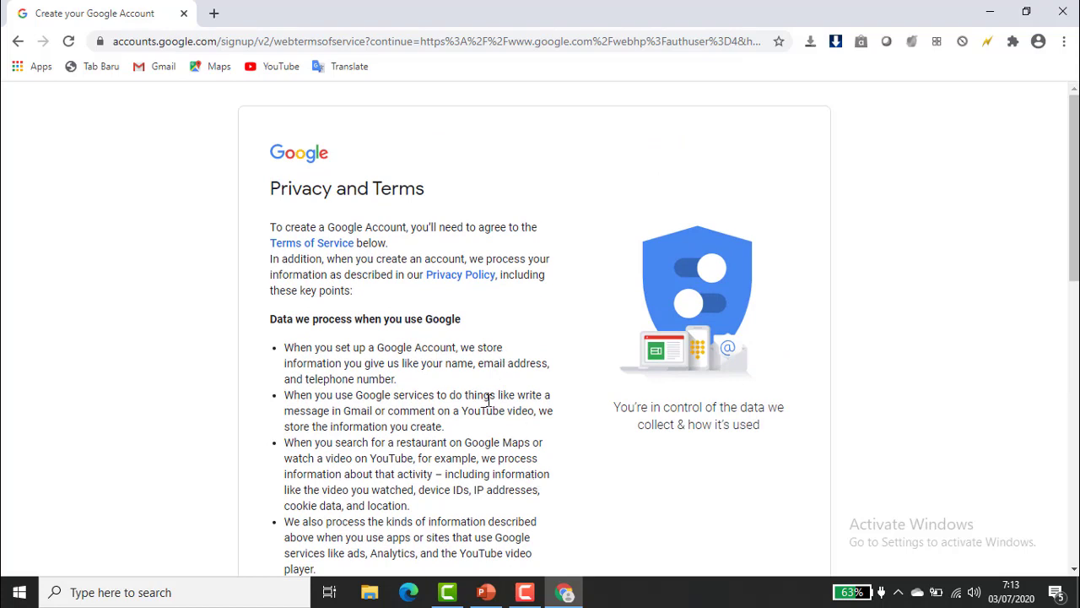
{"action": "scroll", "coordinate": [487, 400], "scroll_direction": "down", "scroll_amount": 1}
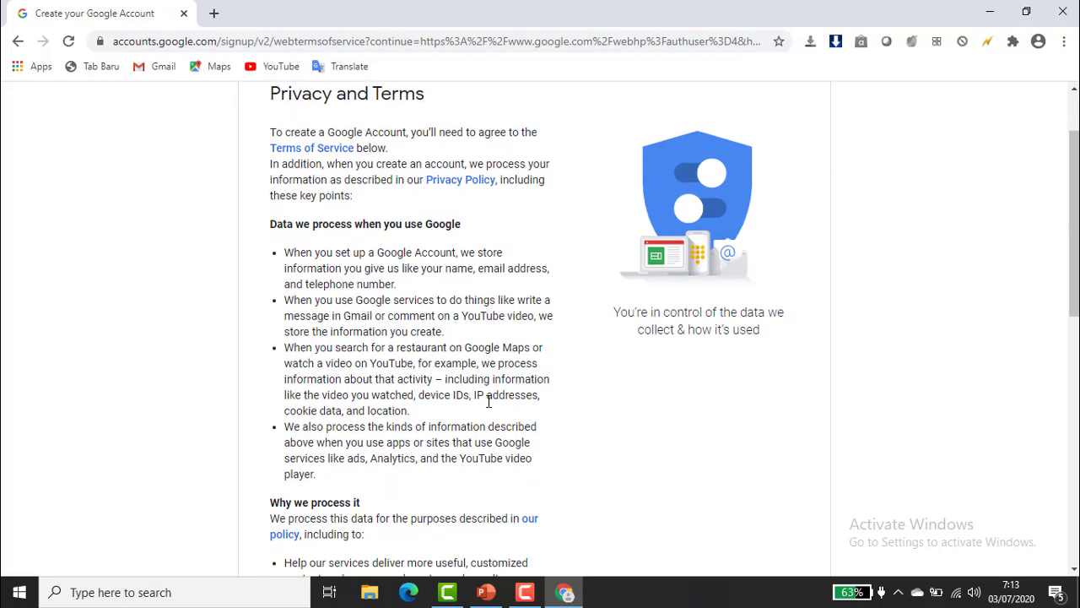
{"action": "scroll", "coordinate": [487, 401], "scroll_direction": "down", "scroll_amount": 1}
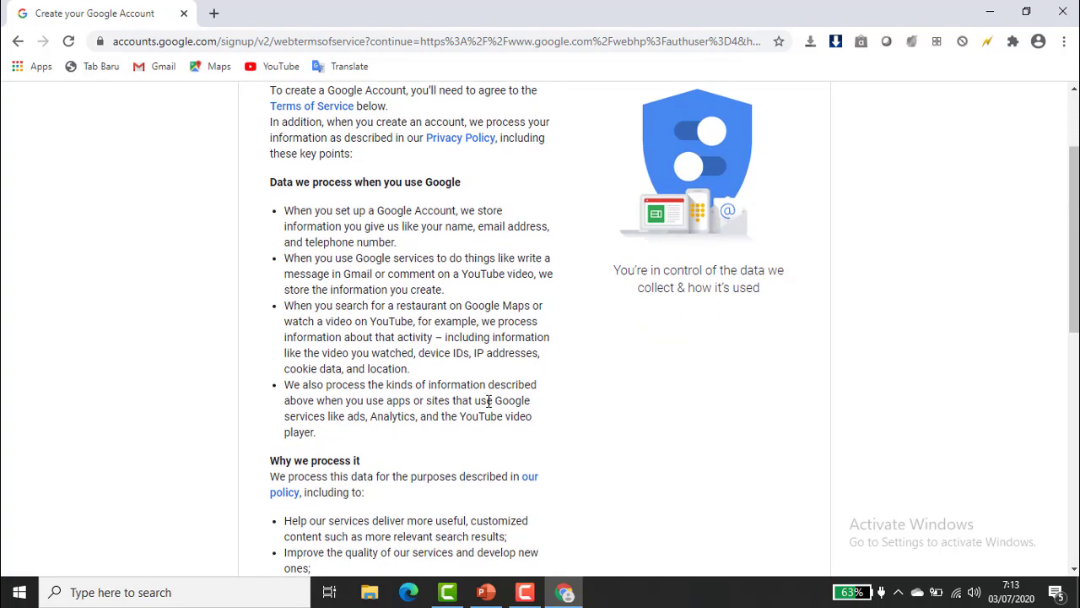
{"action": "scroll", "coordinate": [488, 401], "scroll_direction": "down", "scroll_amount": 7}
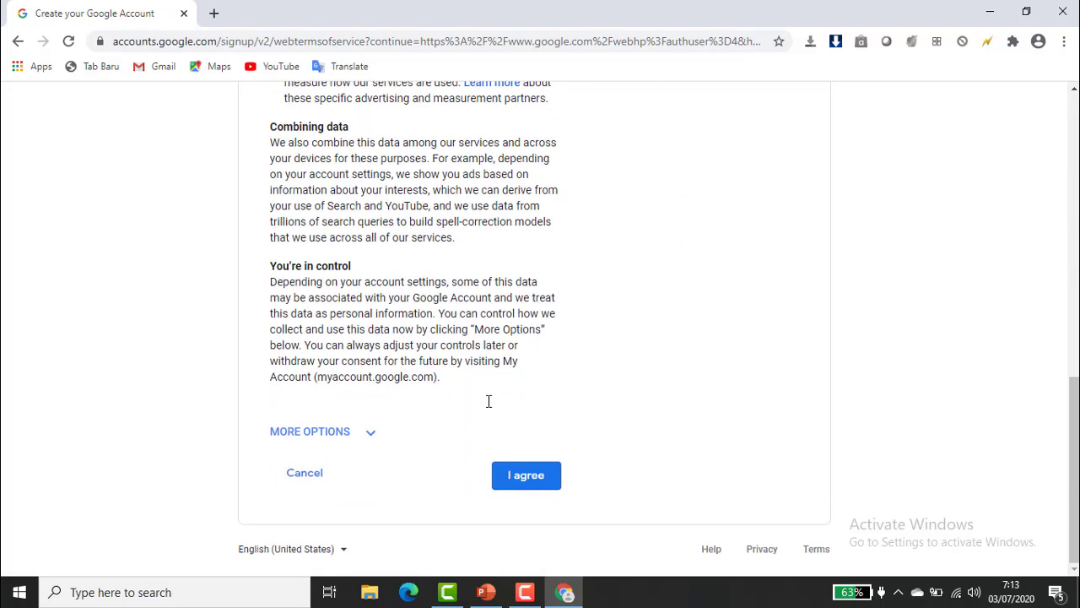
{"action": "left_click", "coordinate": [518, 479]}
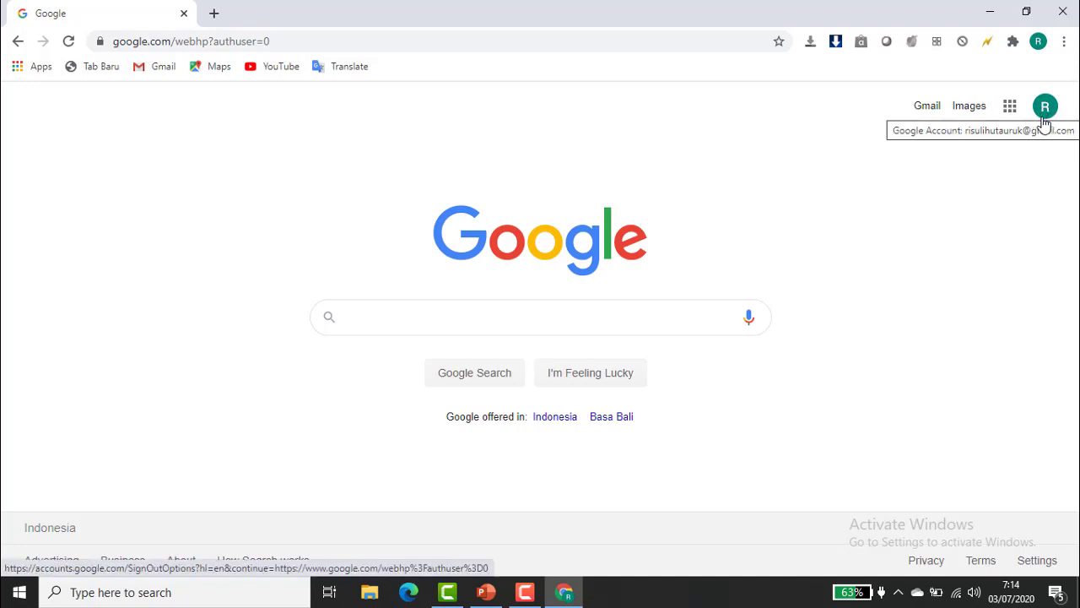
Open Gmail, retry past the loading error, and dismiss the Google Meet popup.
{"action": "left_click", "coordinate": [930, 111]}
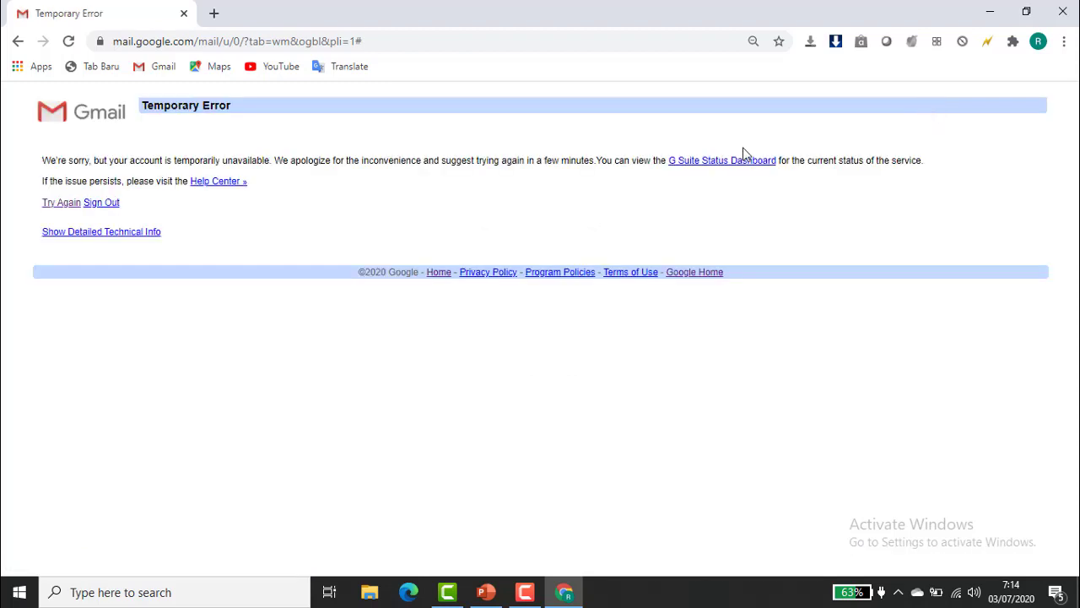
{"action": "left_click", "coordinate": [49, 203]}
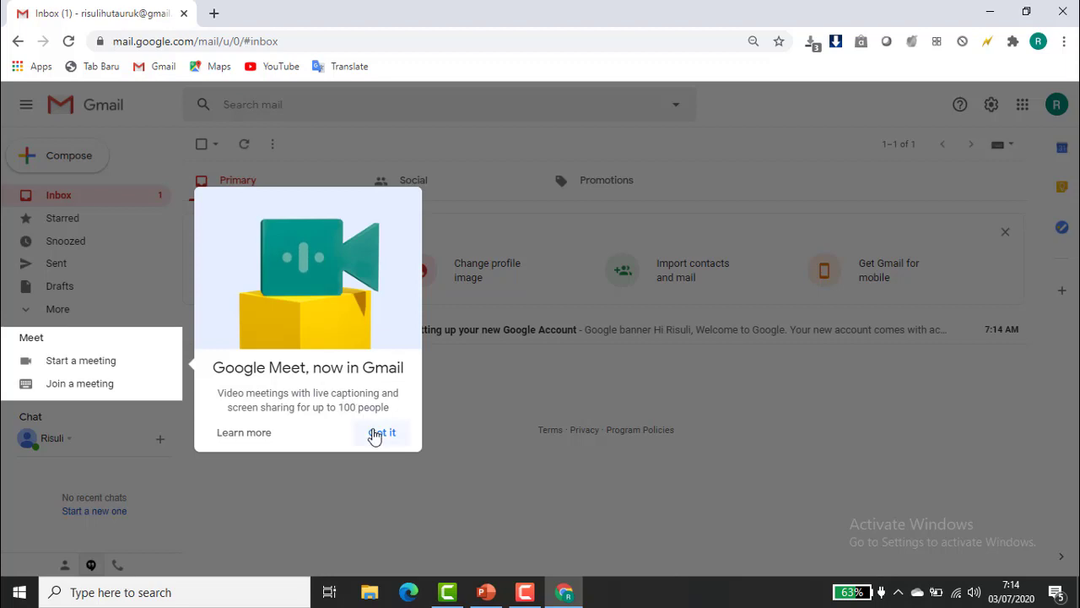
{"action": "left_click", "coordinate": [376, 434]}
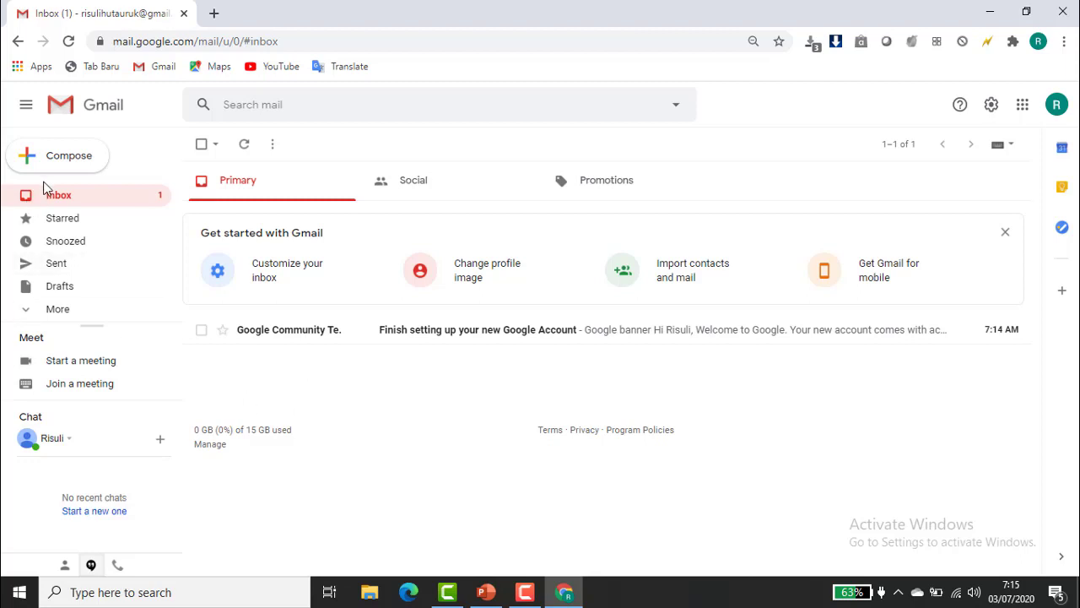
{"action": "left_click", "coordinate": [63, 162]}
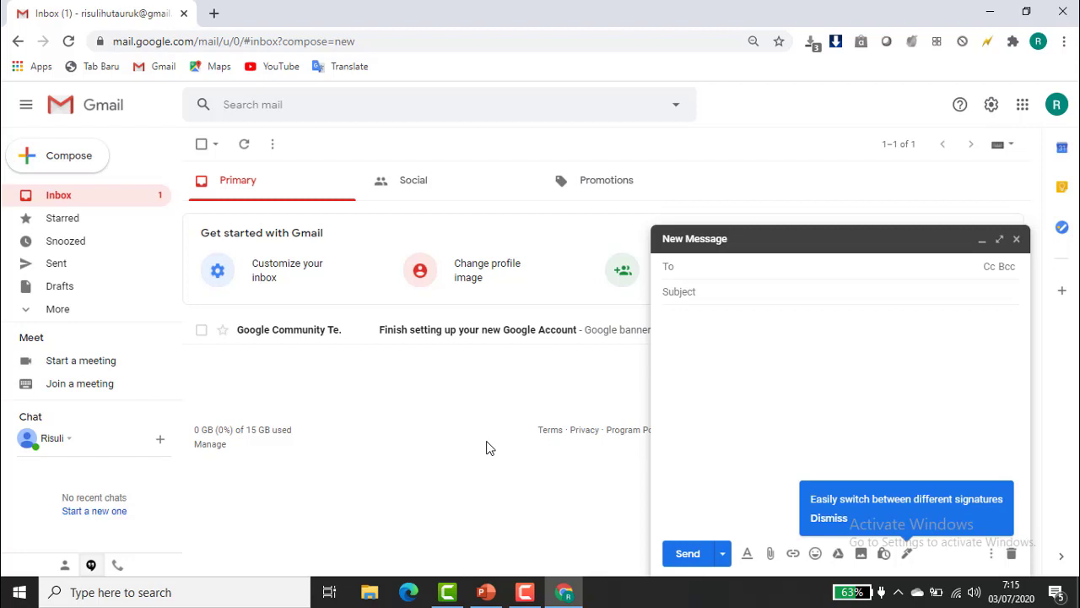
{"action": "left_click", "coordinate": [1016, 242]}
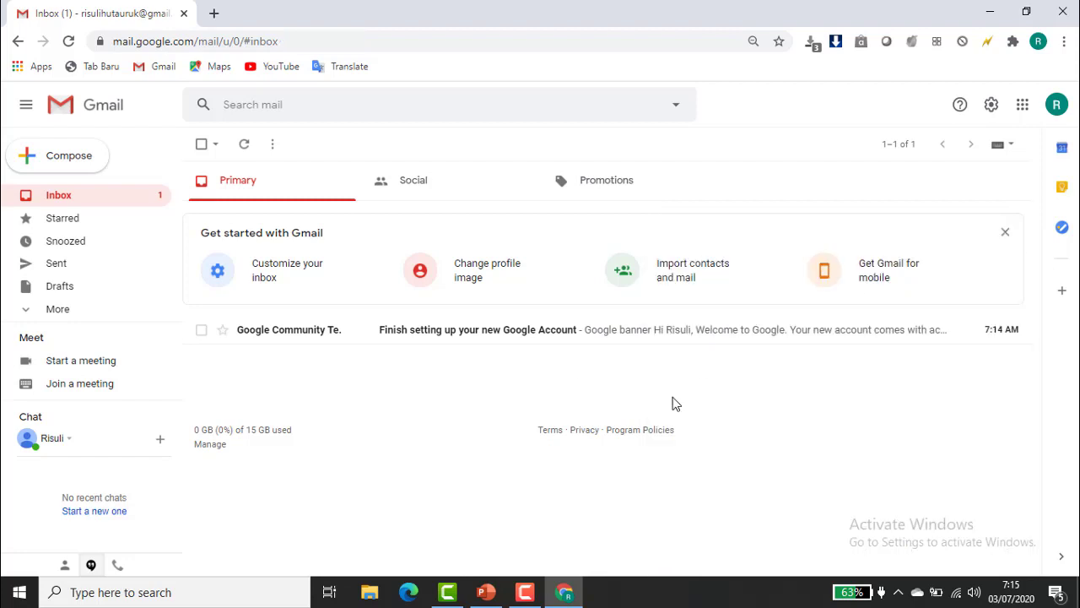